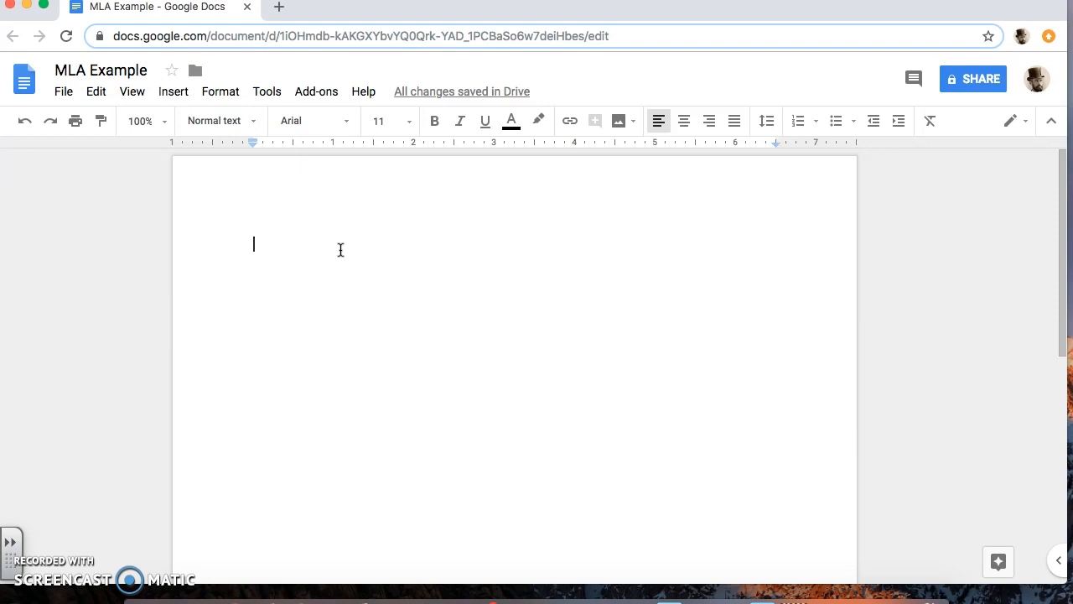
Set the blank document's text to Times New Roman, size 12.
click(340, 248)
click(323, 127)
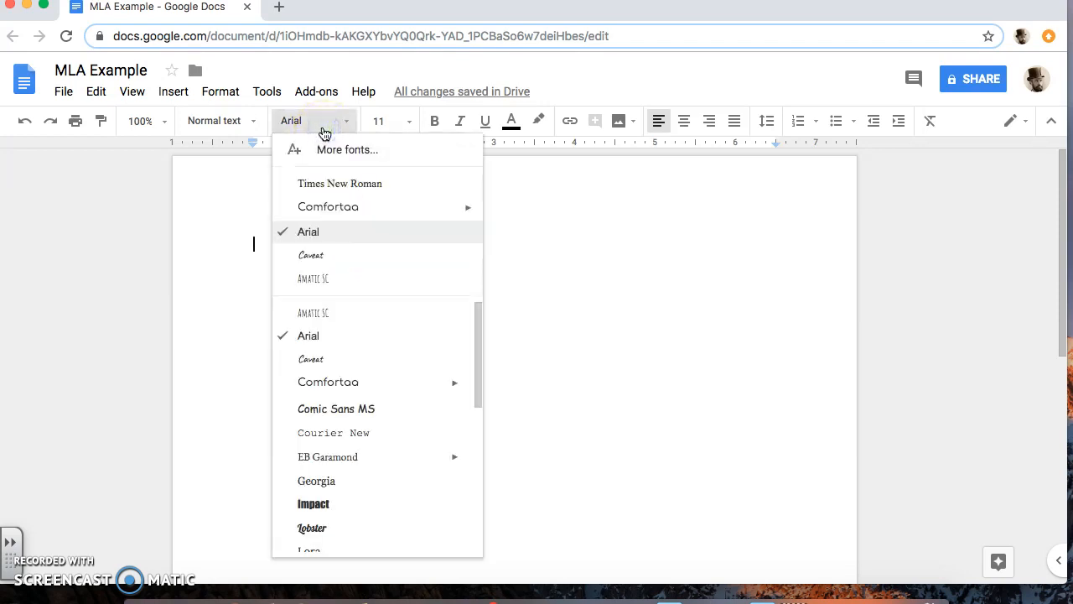
click(338, 184)
click(402, 120)
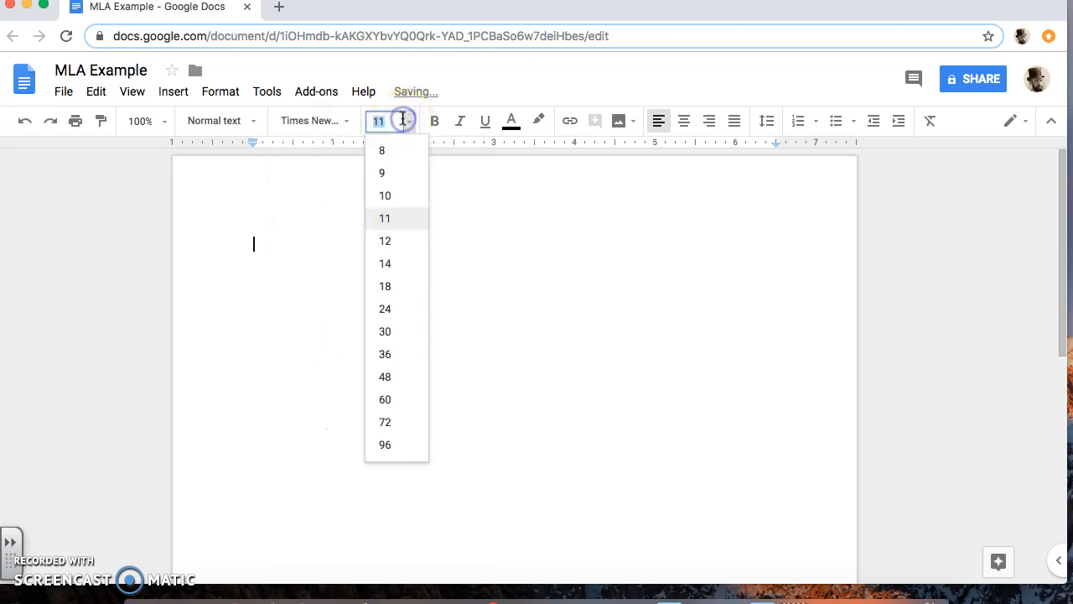
click(410, 241)
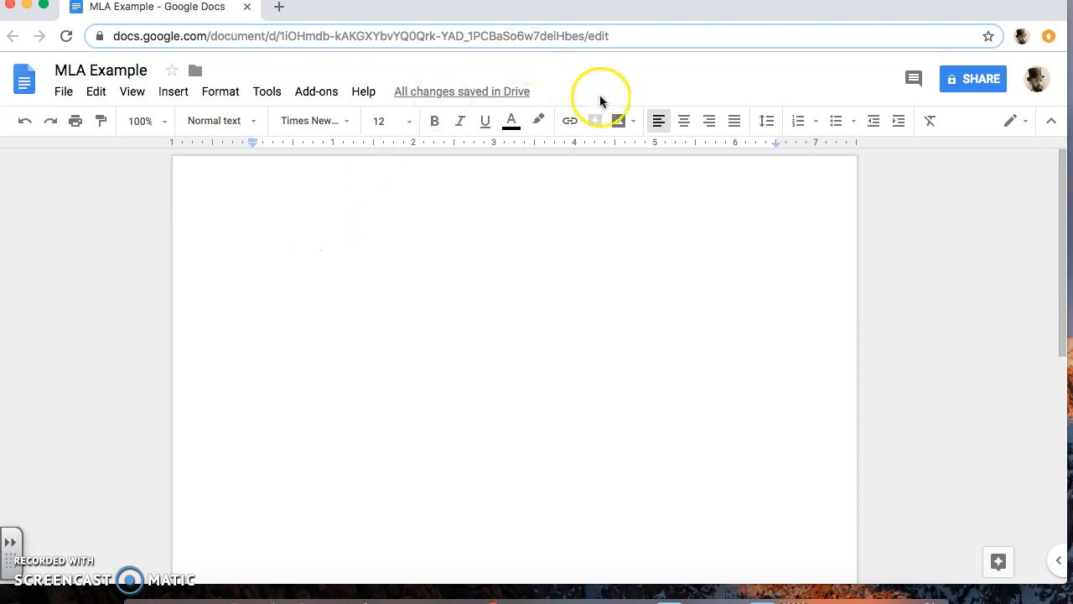
Set the document's line spacing to Double.
click(768, 126)
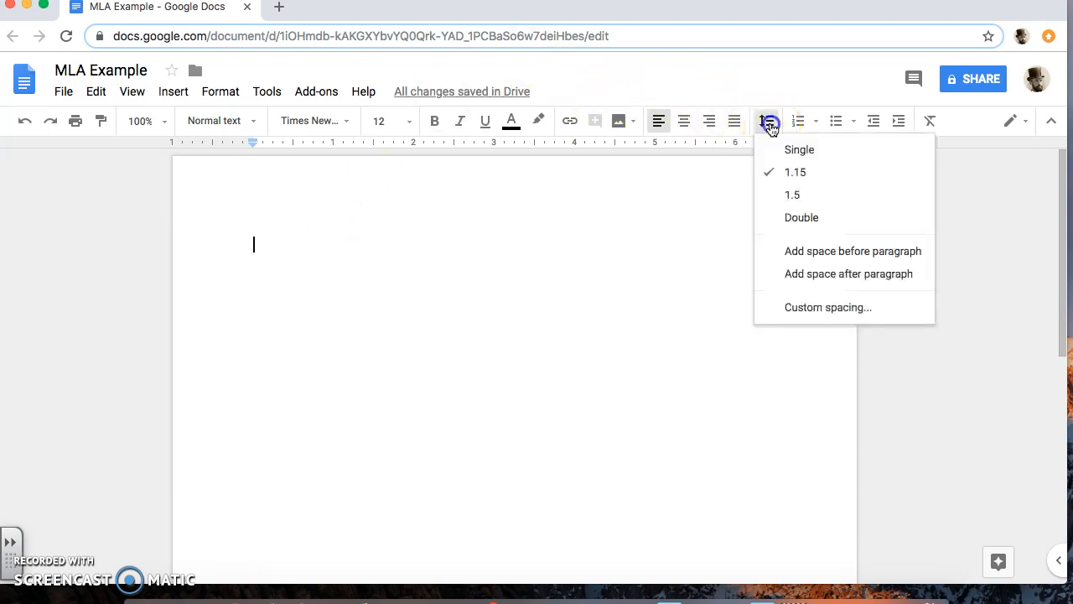
click(803, 218)
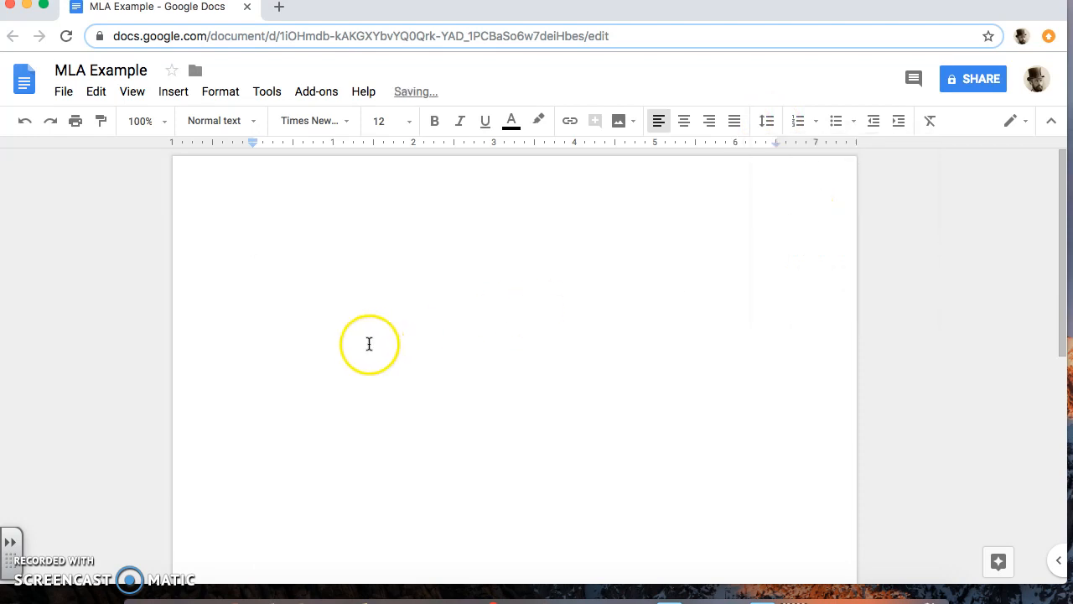
click(362, 303)
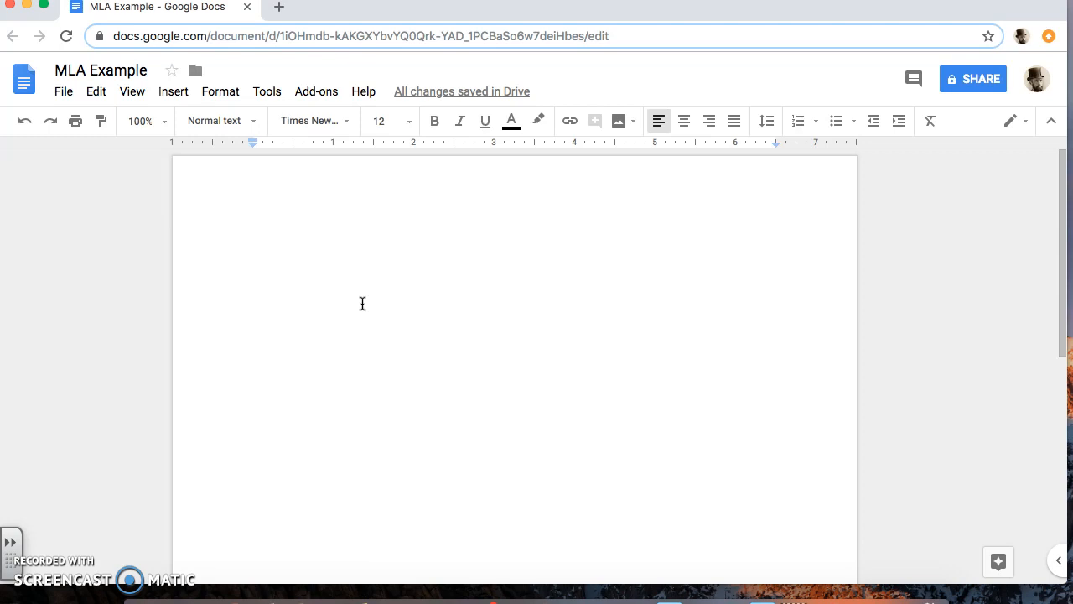
Enter the heading placeholders "Name", "Teacher's Name", "Class" and "Date" on four separate lines.
text(Name)
key(Return)
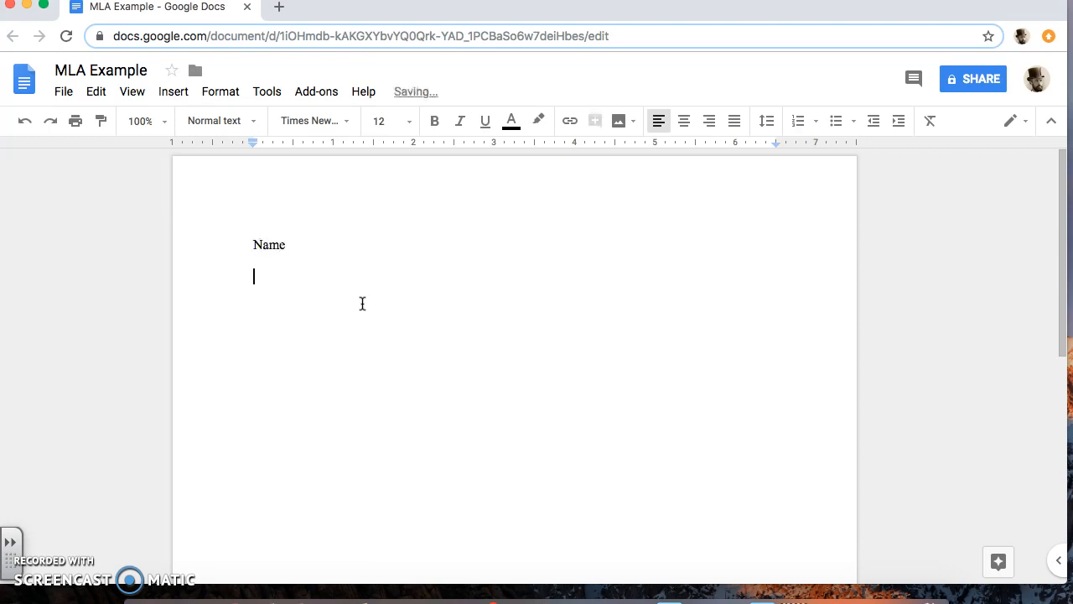
text(Teacher's Name)
key(Return)
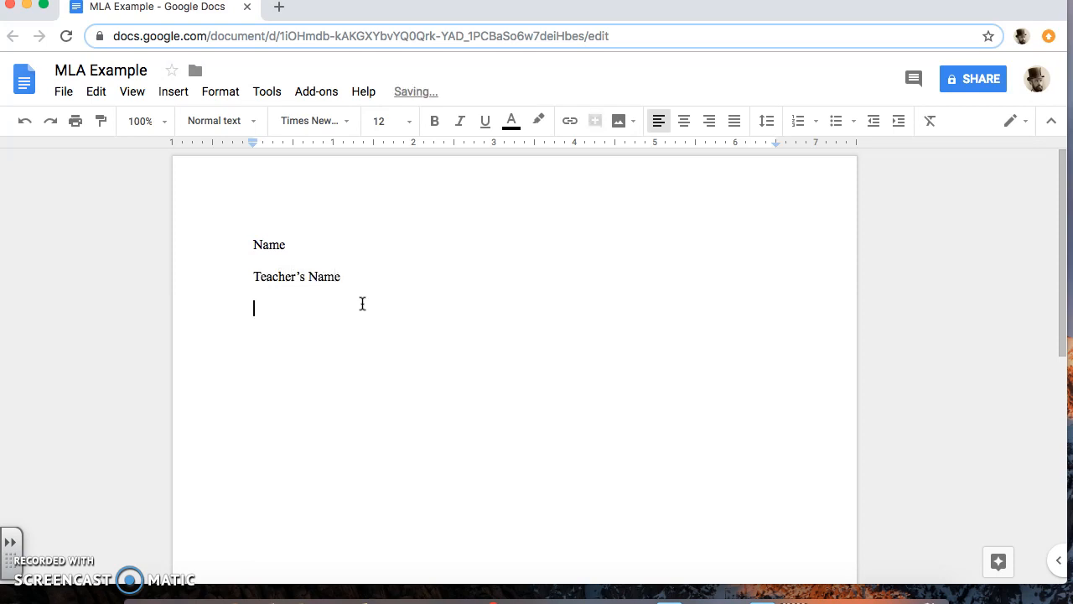
text(Class)
key(Return)
text(Date)
key(Return)
Add a centered line reading "Title" below the date and start a new line after it.
click(684, 121)
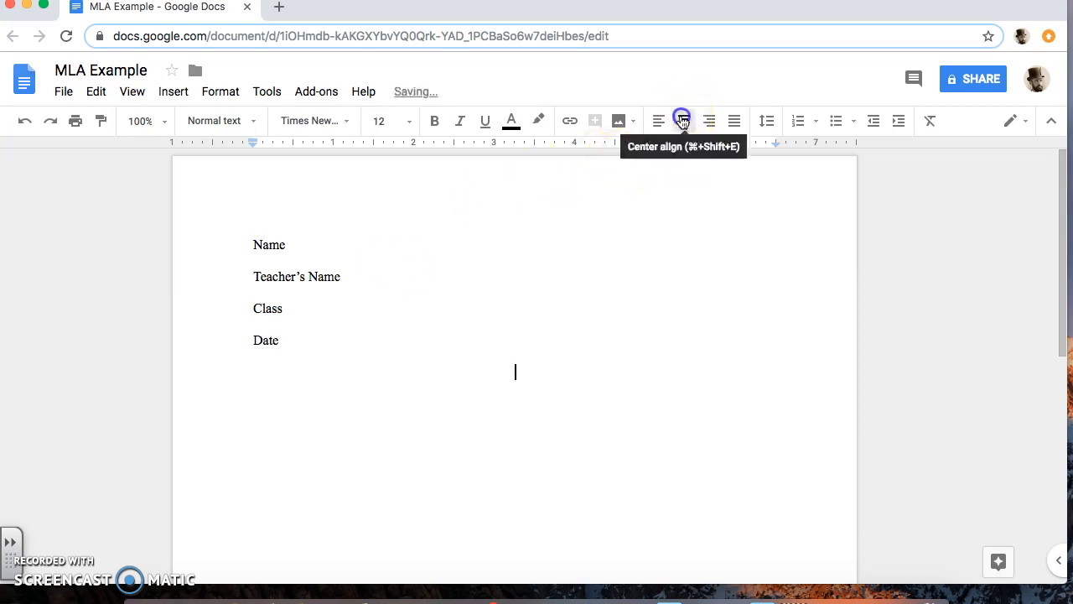
text(Title)
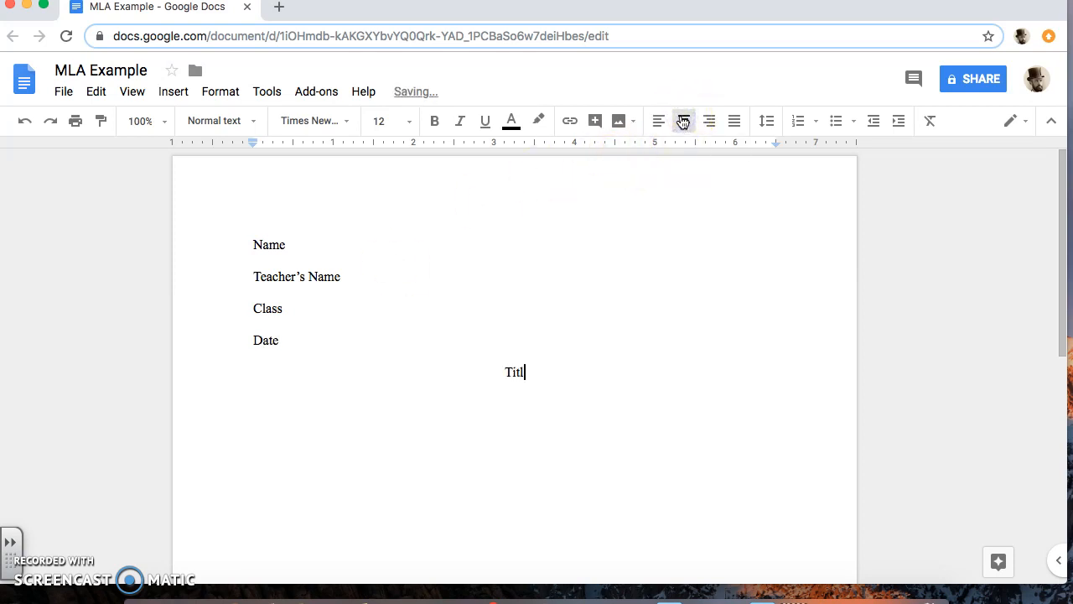
key(Return)
Left-align the line below the title and enter the indented body text "Start your paper.".
click(709, 117)
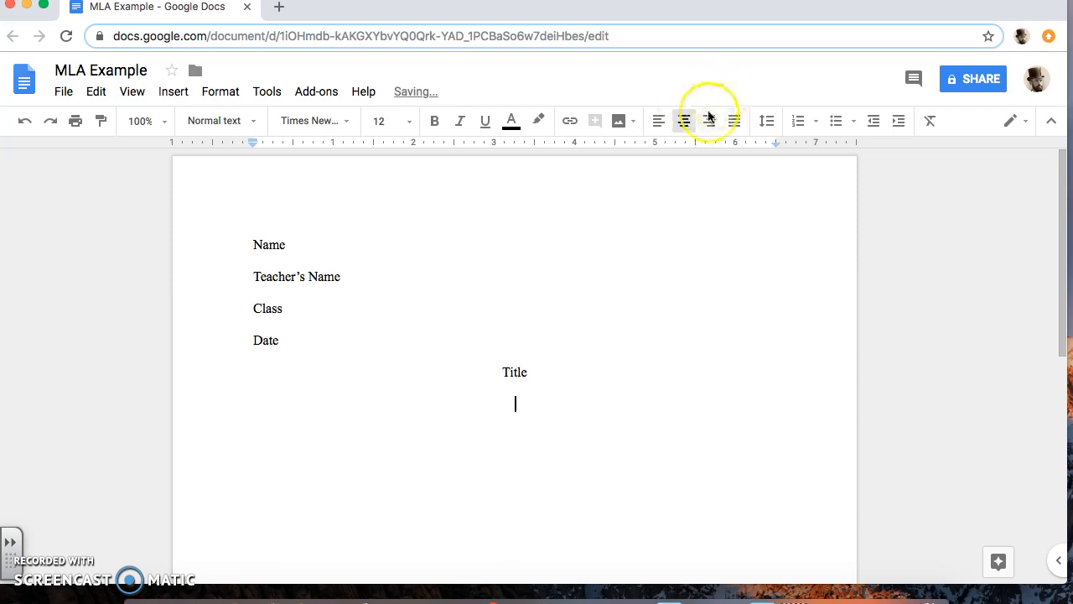
click(660, 121)
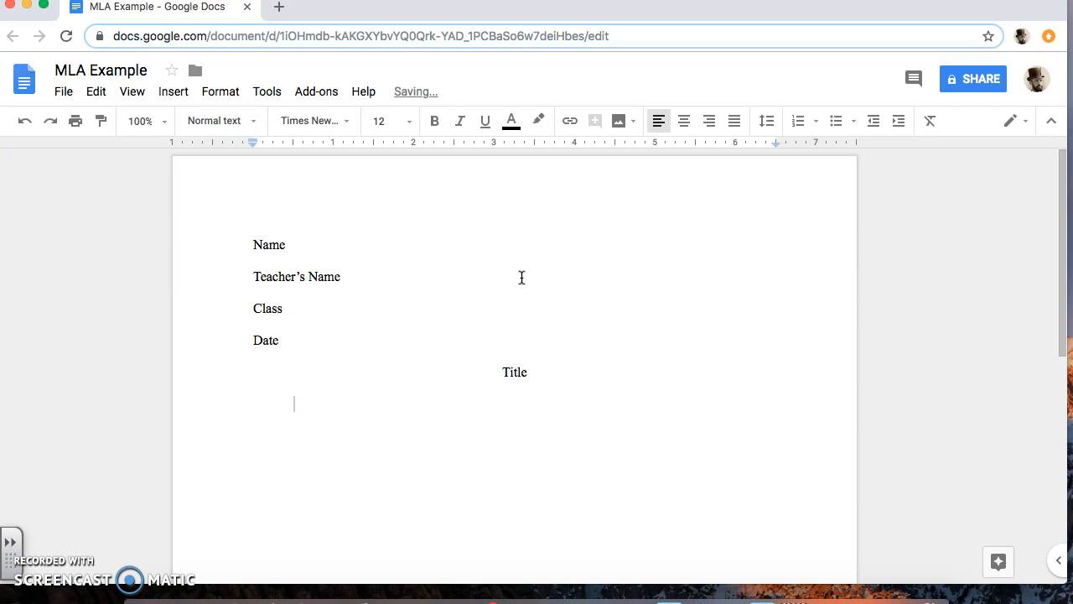
text(Start your paper.)
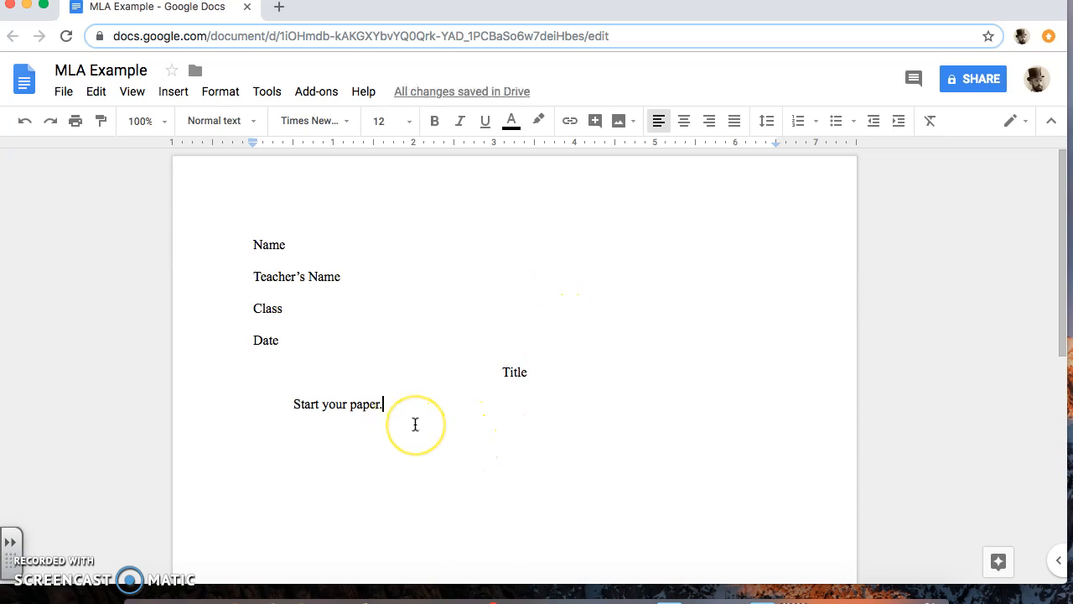
drag(297, 423, 448, 437)
click(449, 438)
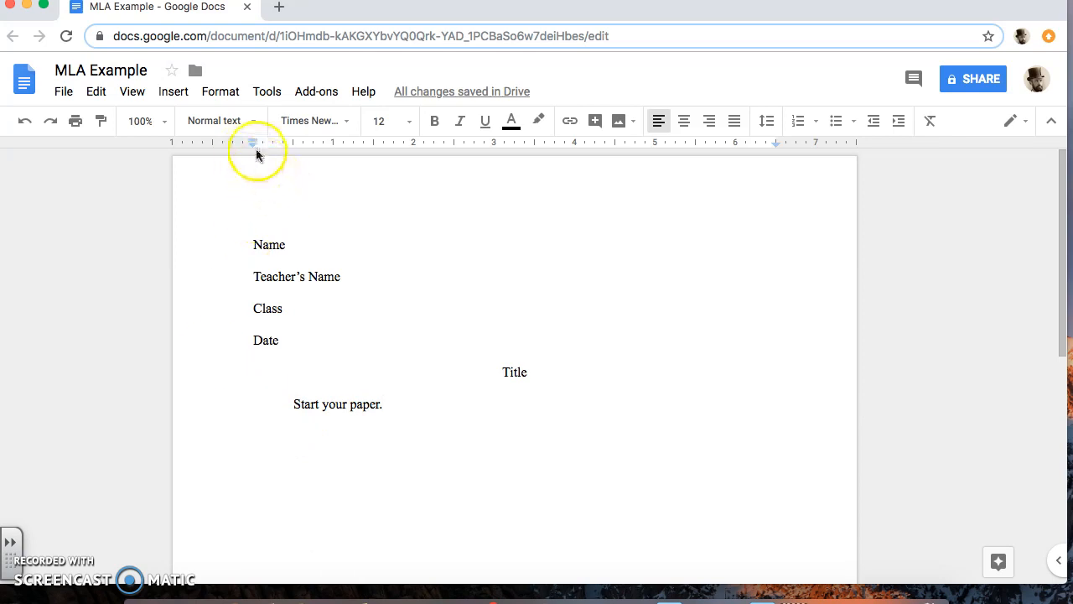
drag(251, 144, 251, 147)
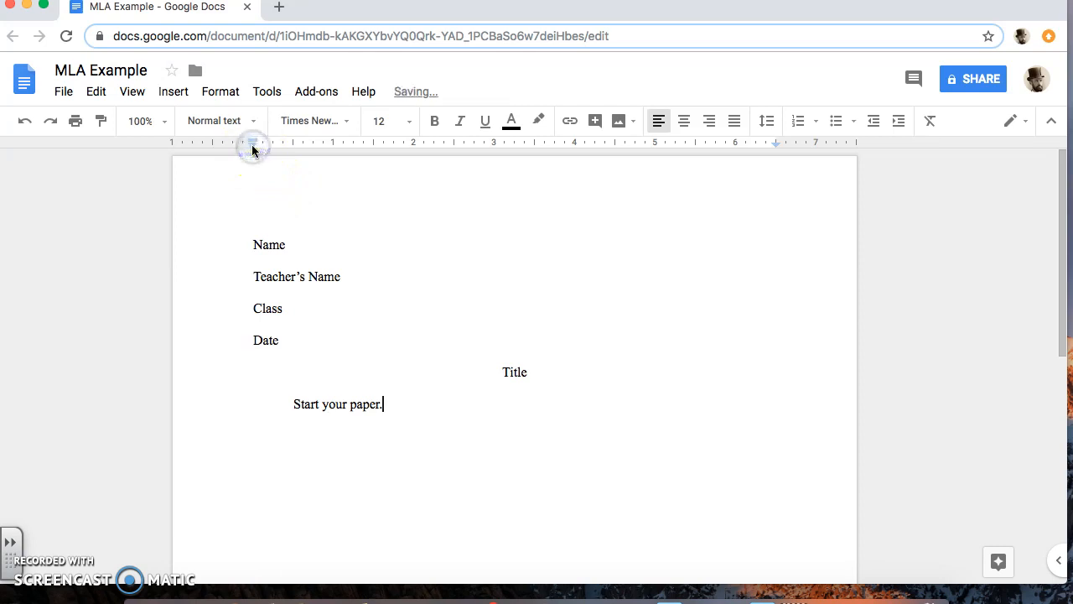
click(321, 185)
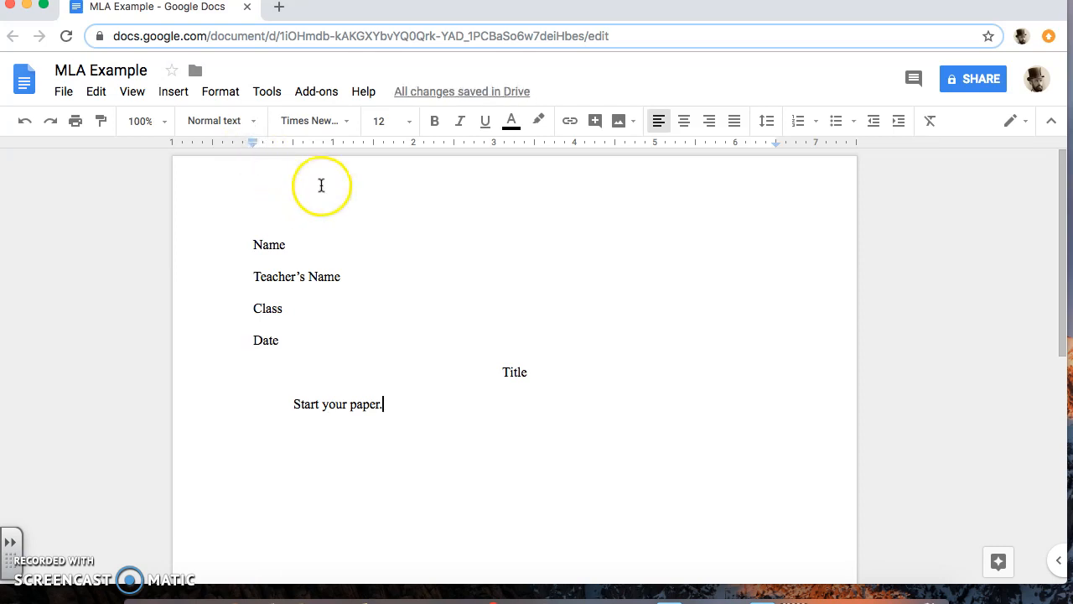
click(274, 193)
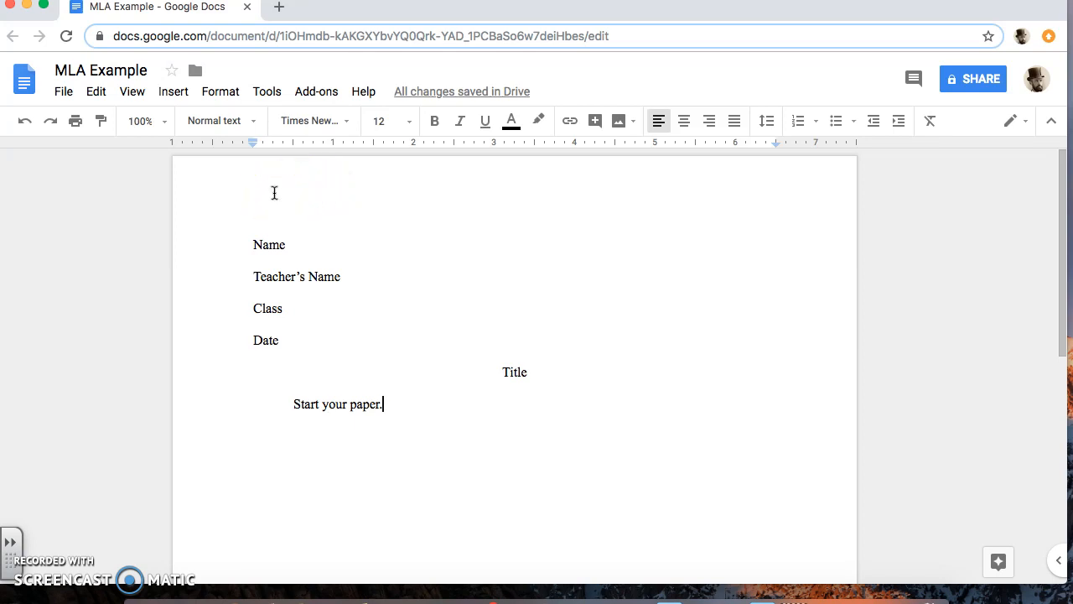
Insert a page header, right-align it, and enter "Last Name" followed by a space on its second line.
click(174, 93)
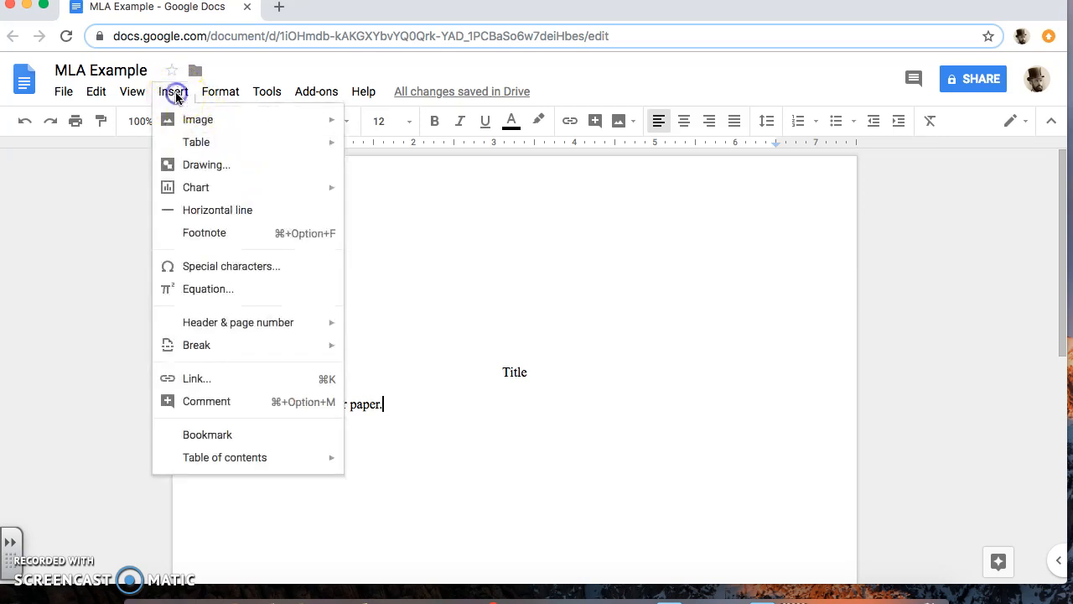
mouse_move(282, 326)
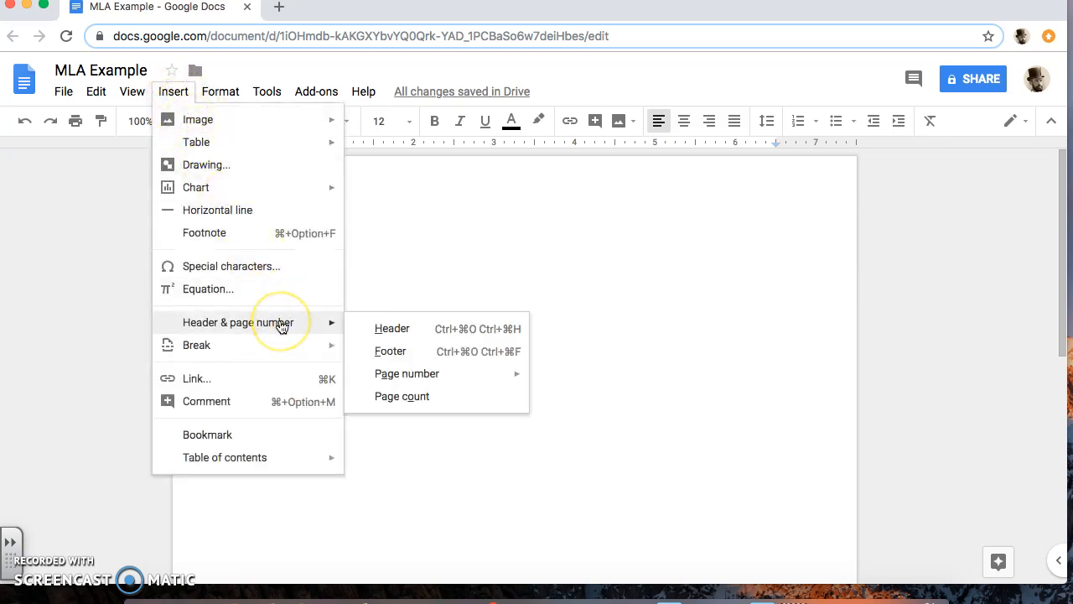
click(415, 331)
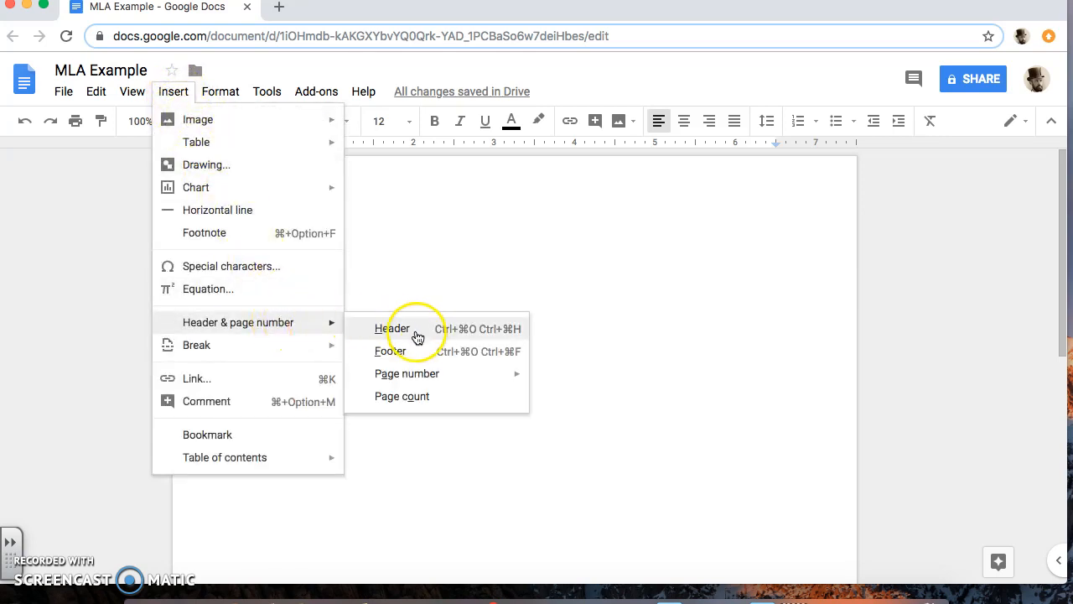
click(283, 176)
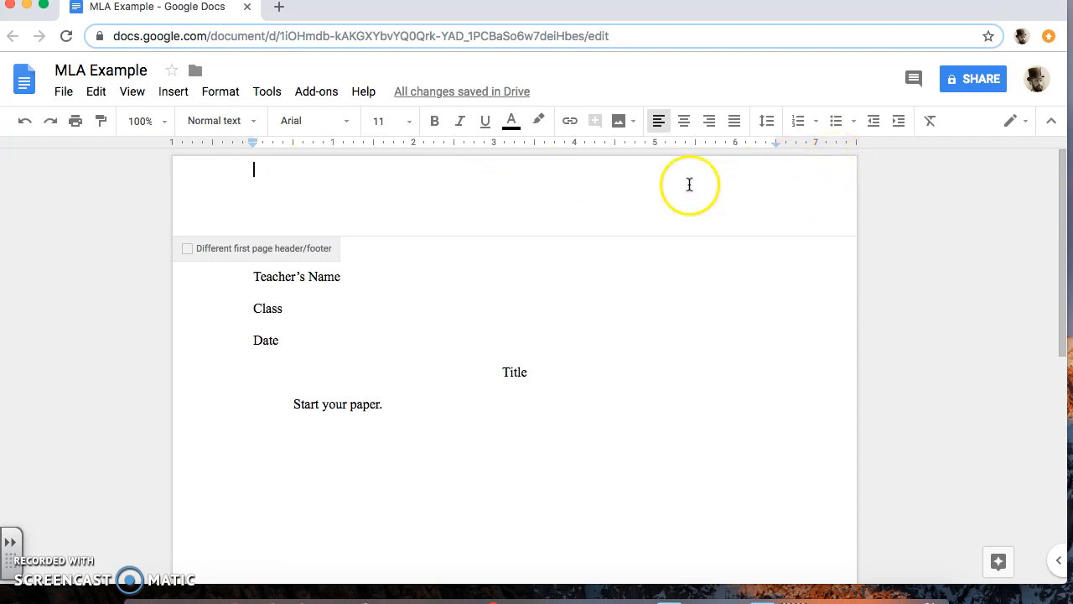
click(709, 121)
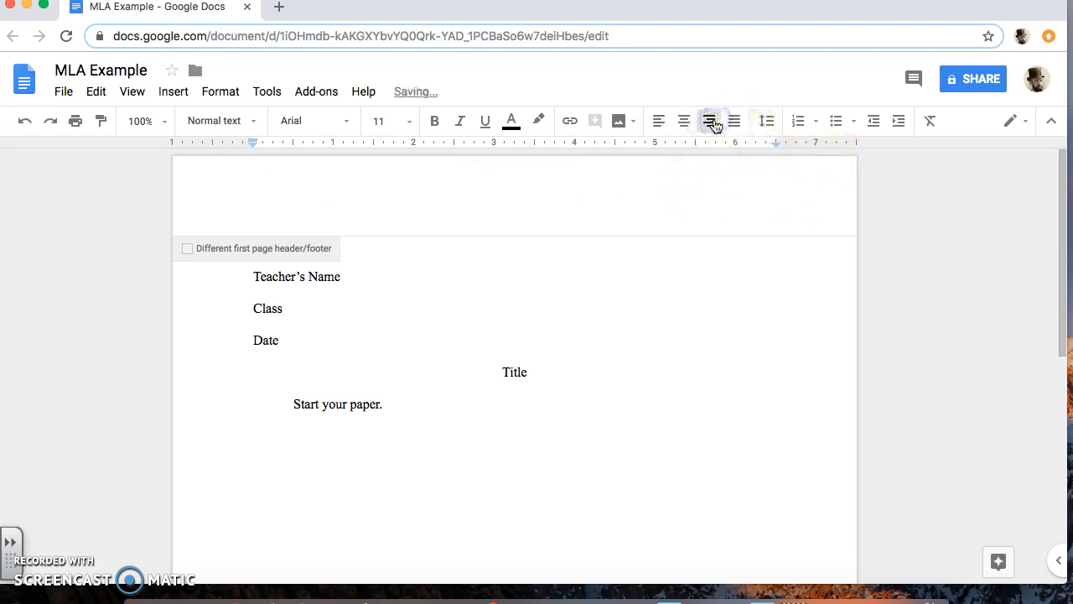
key(Return)
text(Last Name)
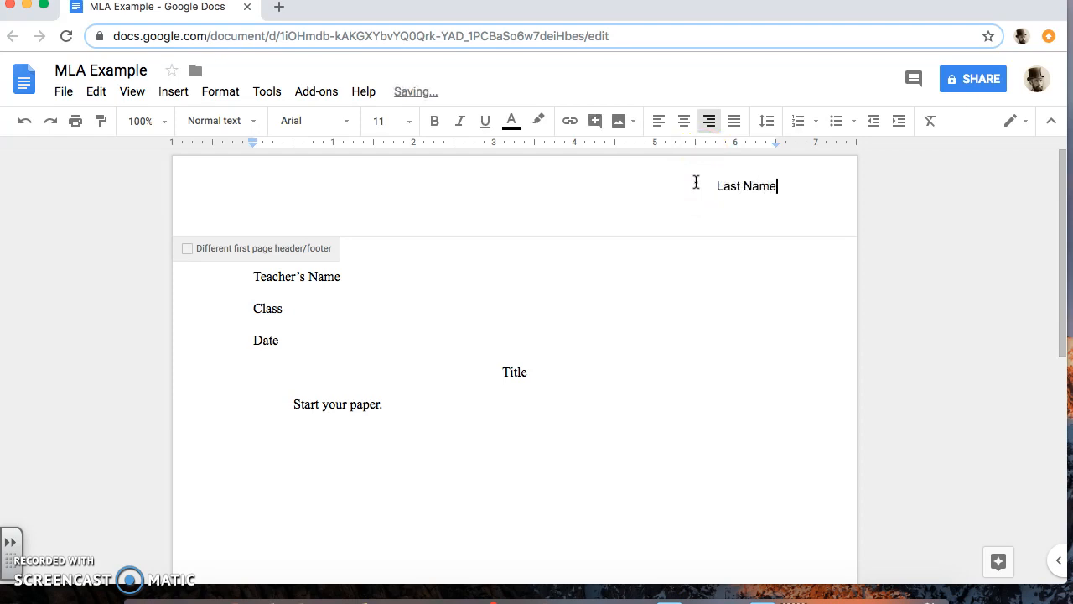
Insert an automatic page number after "Last Name" in the header, using the top-of-page numbering that starts on the first page.
click(174, 94)
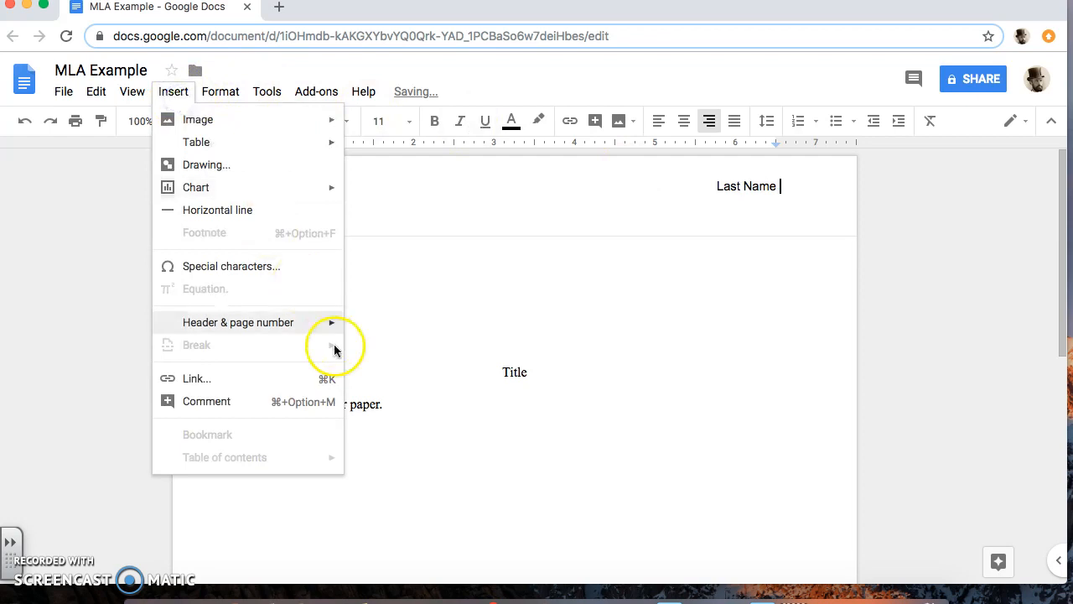
mouse_move(313, 331)
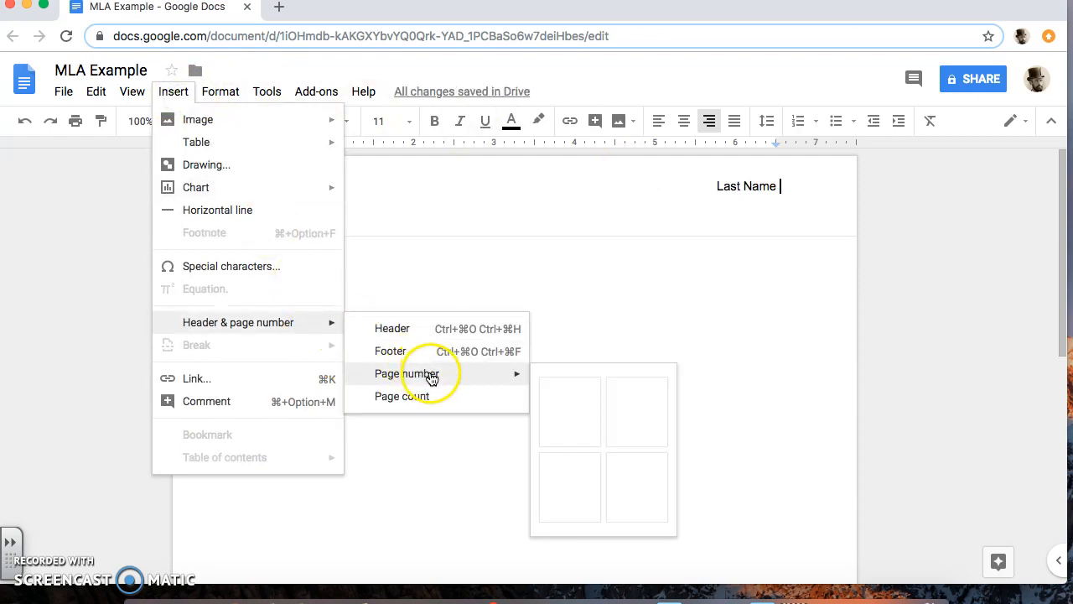
mouse_move(522, 376)
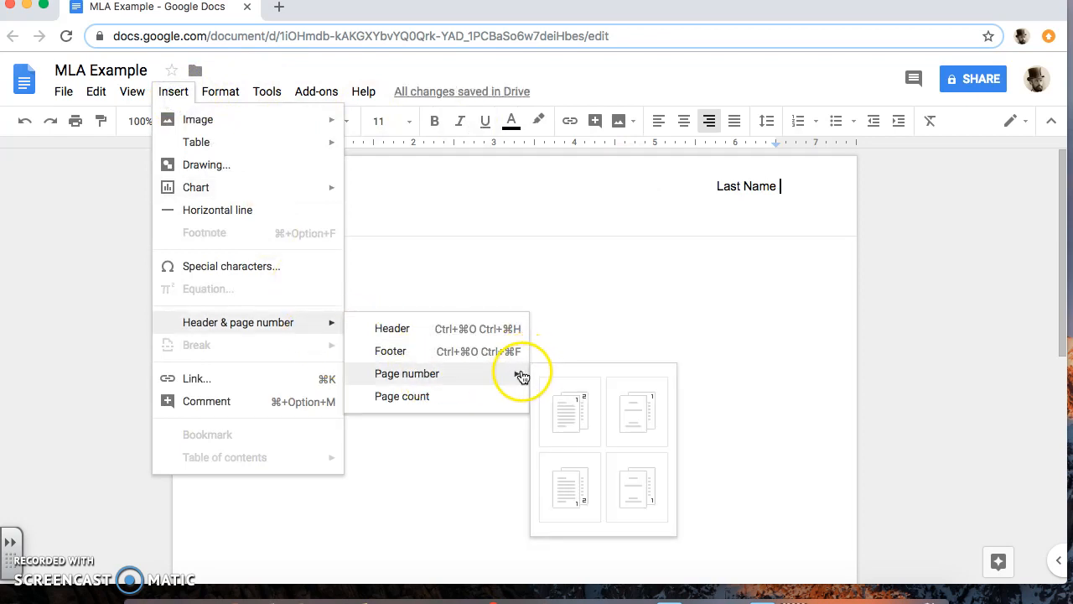
click(581, 423)
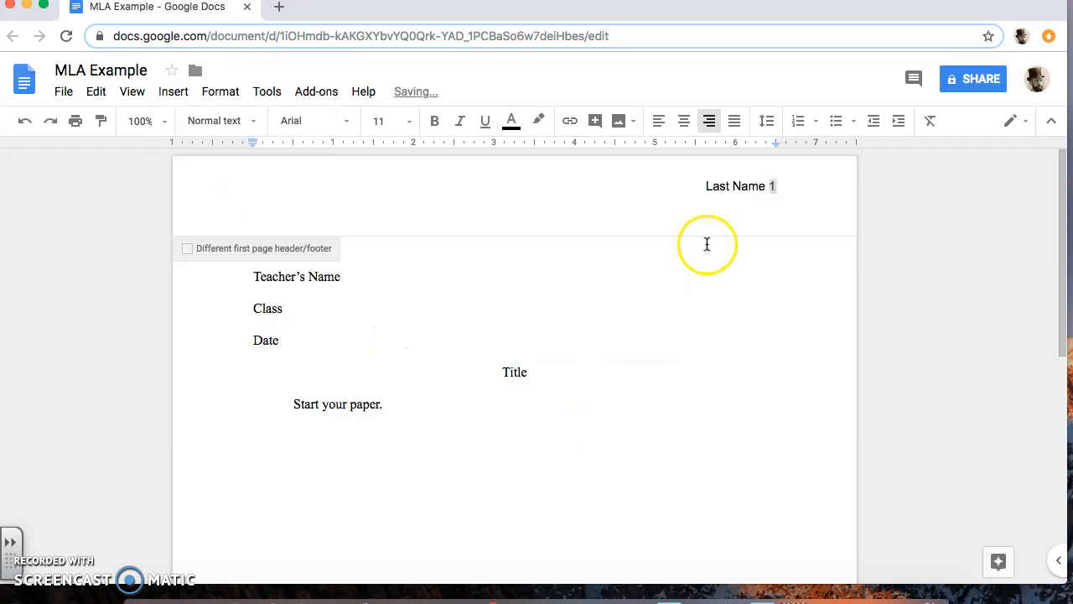
click(779, 192)
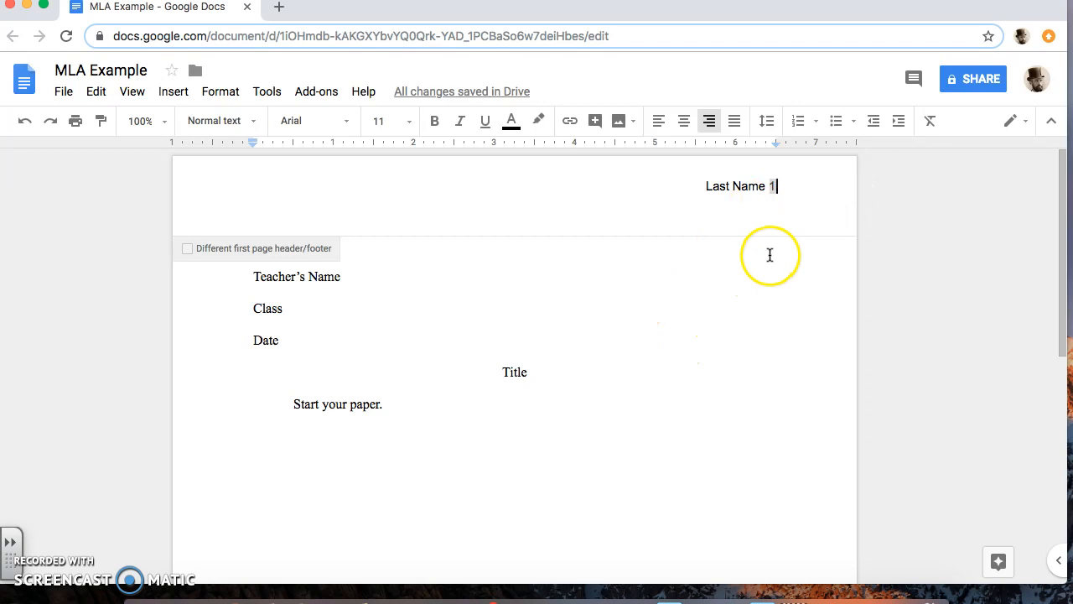
Format the entire header text as Times New Roman, size 12, and return to the document body.
drag(793, 181, 646, 175)
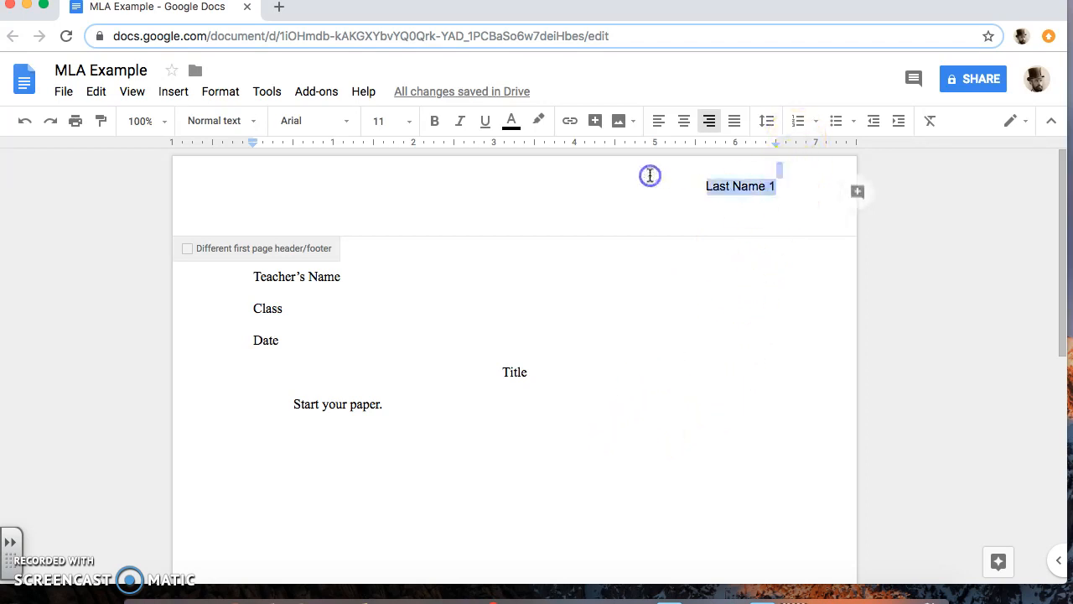
click(328, 128)
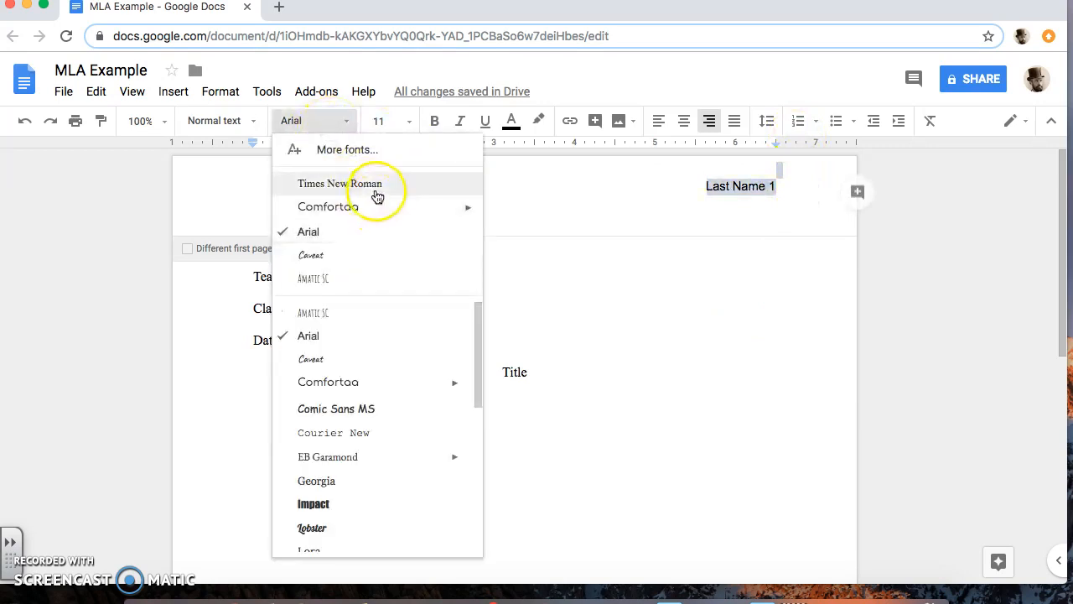
click(378, 195)
click(409, 121)
click(409, 242)
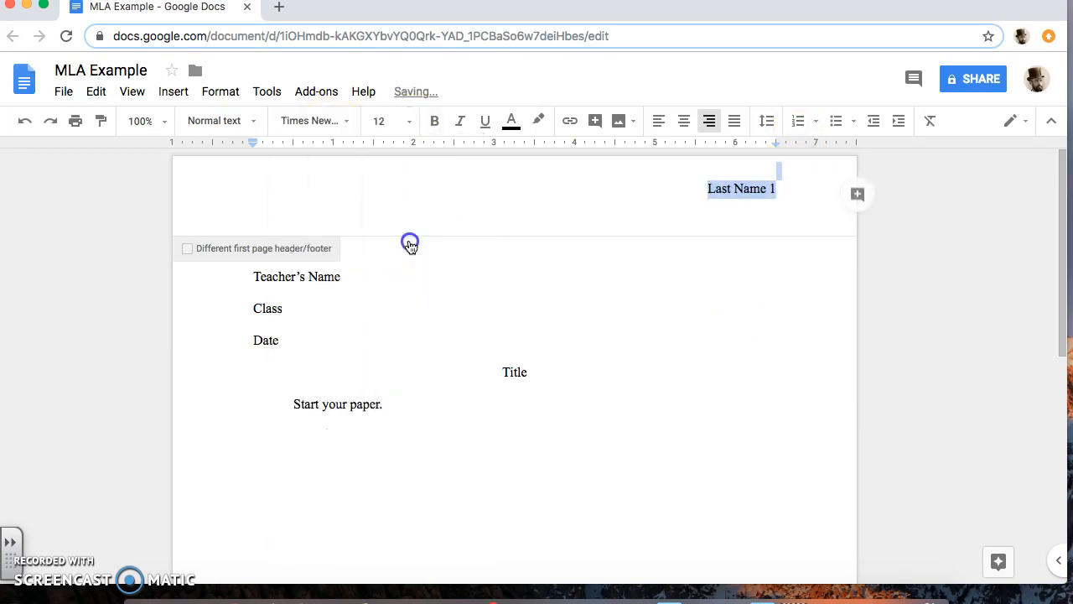
click(673, 376)
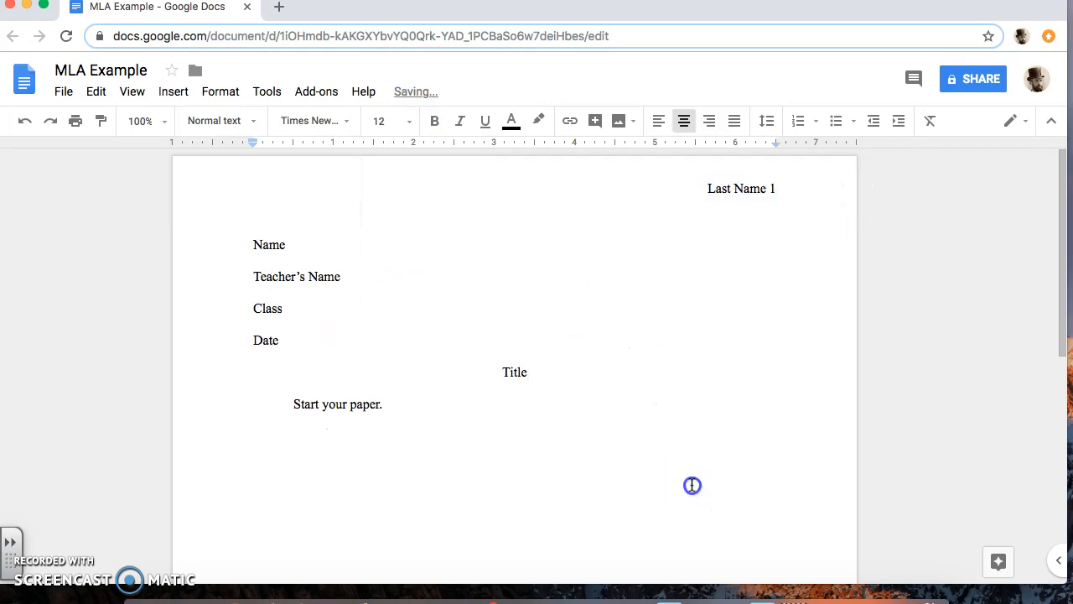
click(692, 484)
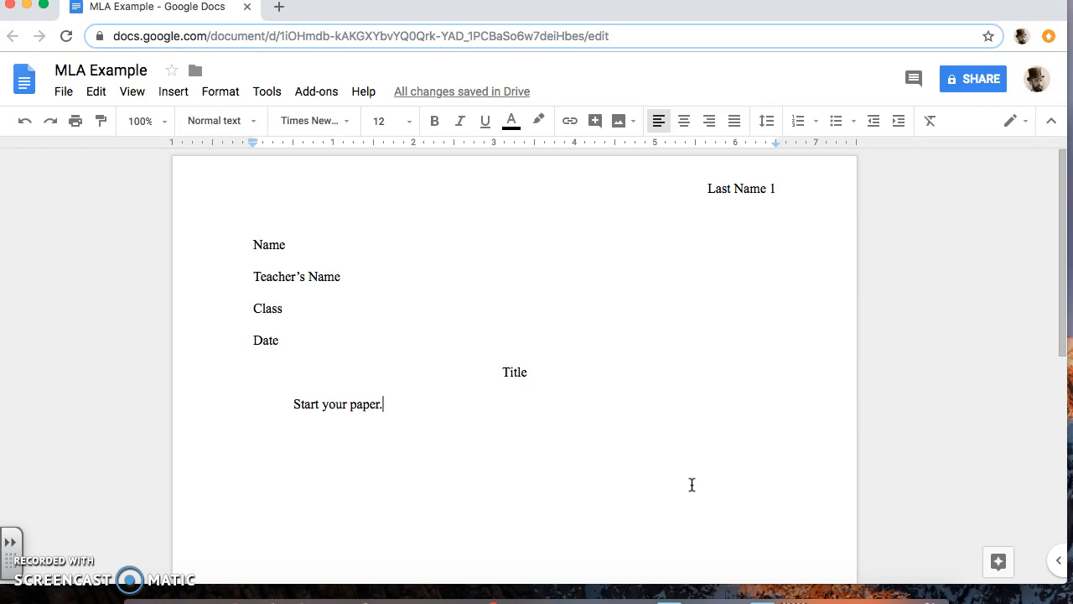
click(514, 124)
click(518, 161)
click(539, 121)
click(599, 152)
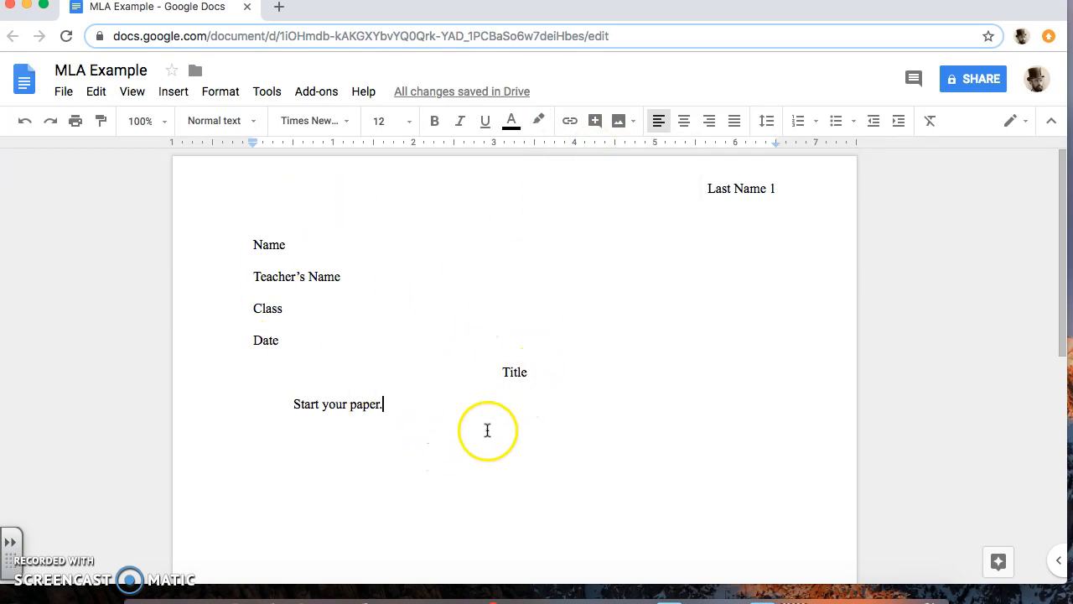
click(356, 236)
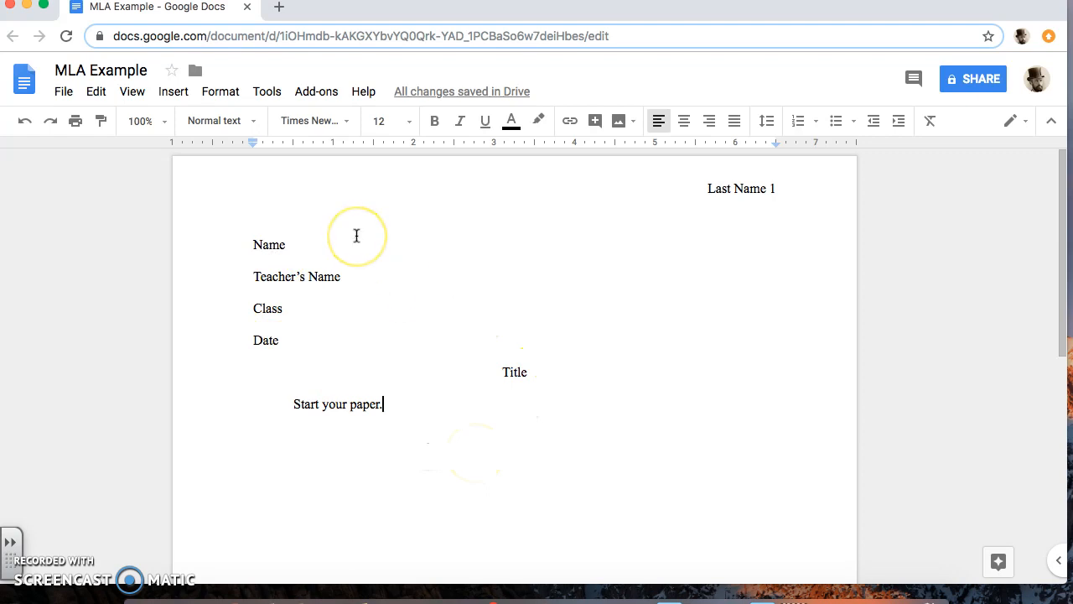
Format the entire body text, from the Name line through "Start your paper.", as Times New Roman, size 12.
key(super+a)
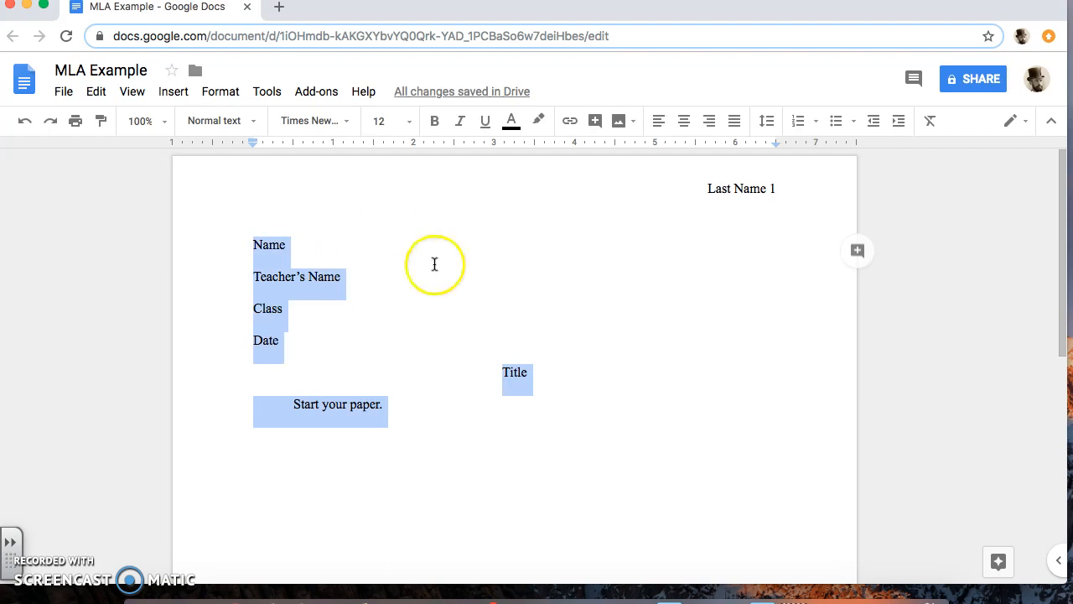
click(343, 120)
click(342, 177)
click(399, 118)
click(412, 240)
click(538, 453)
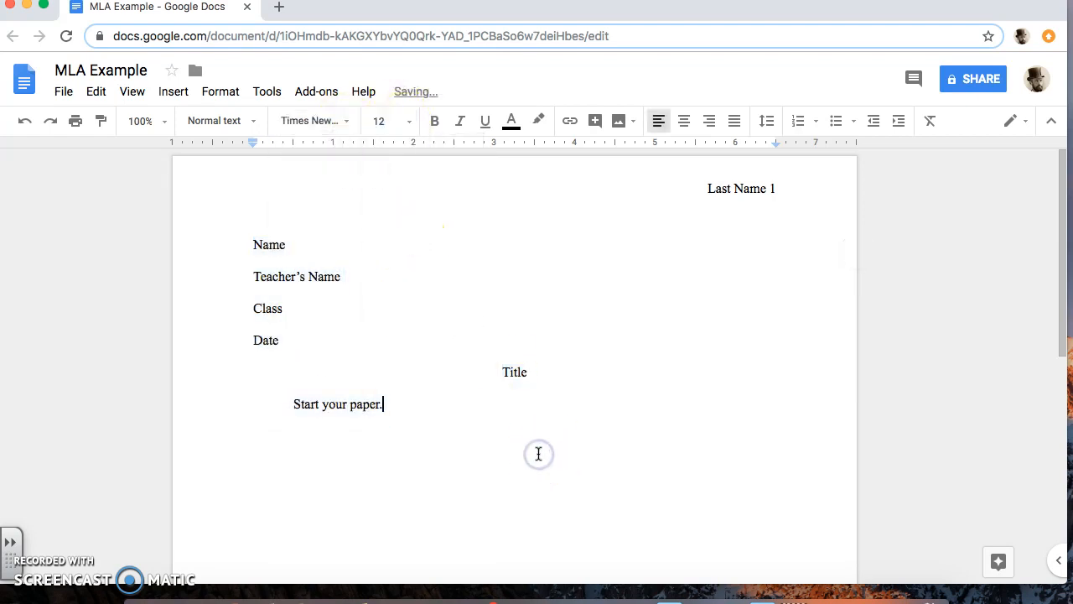
click(538, 453)
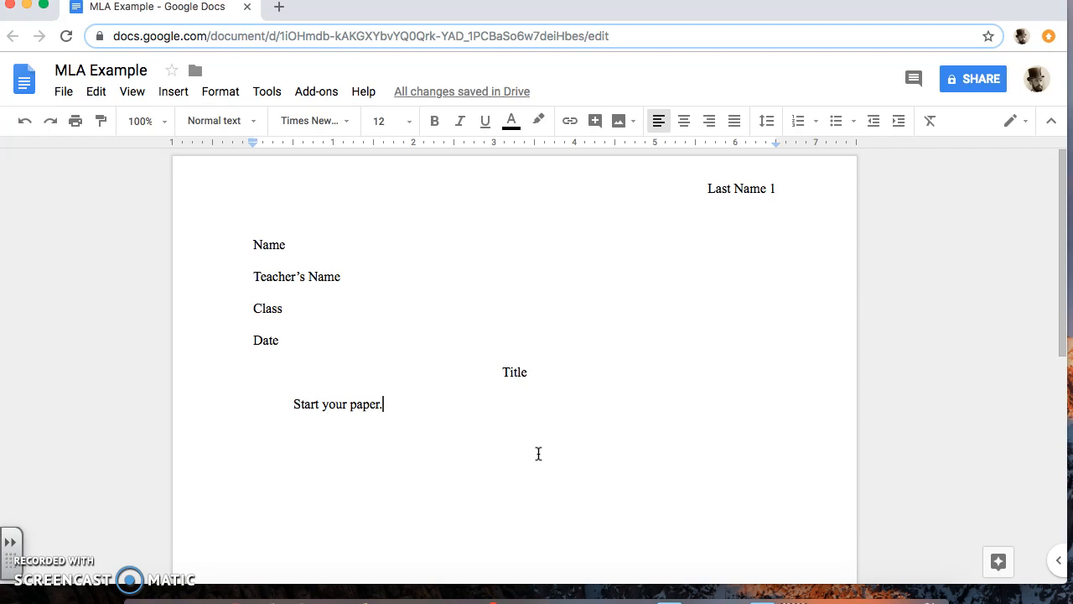
drag(538, 453, 209, 254)
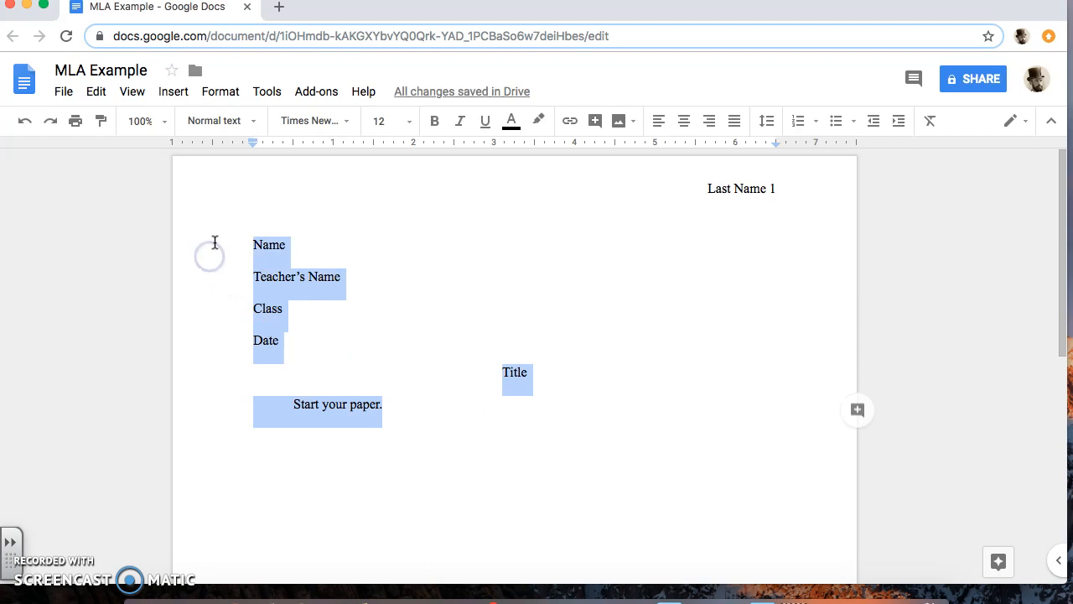
click(229, 238)
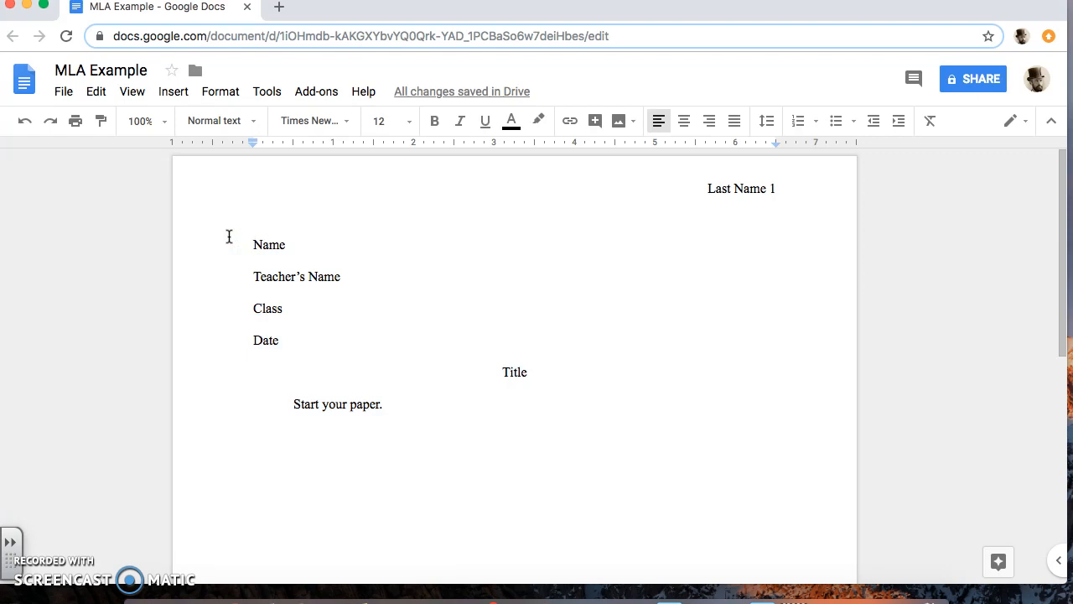
click(226, 240)
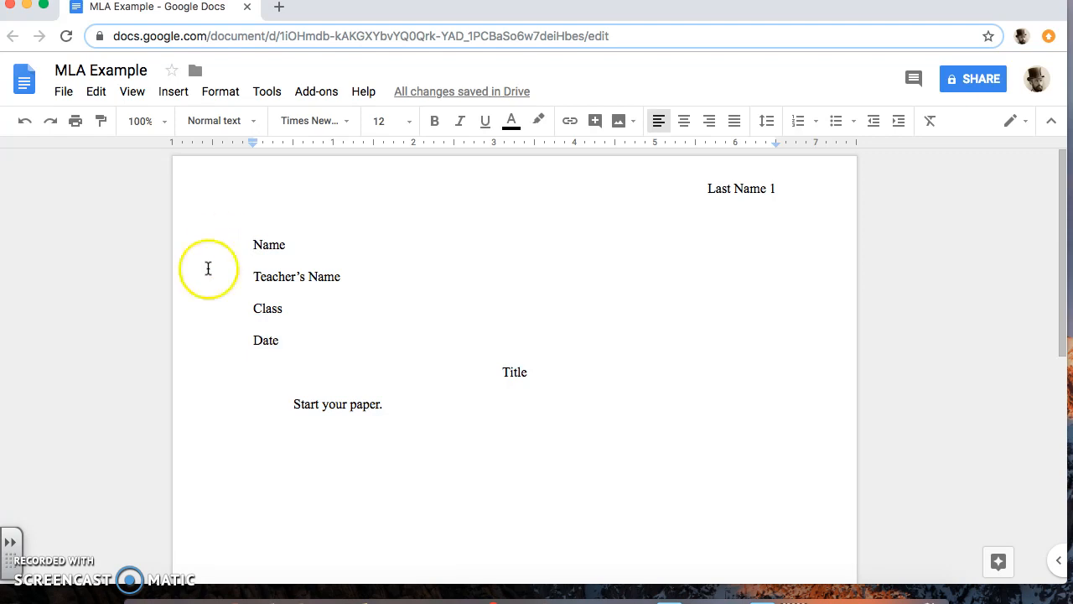